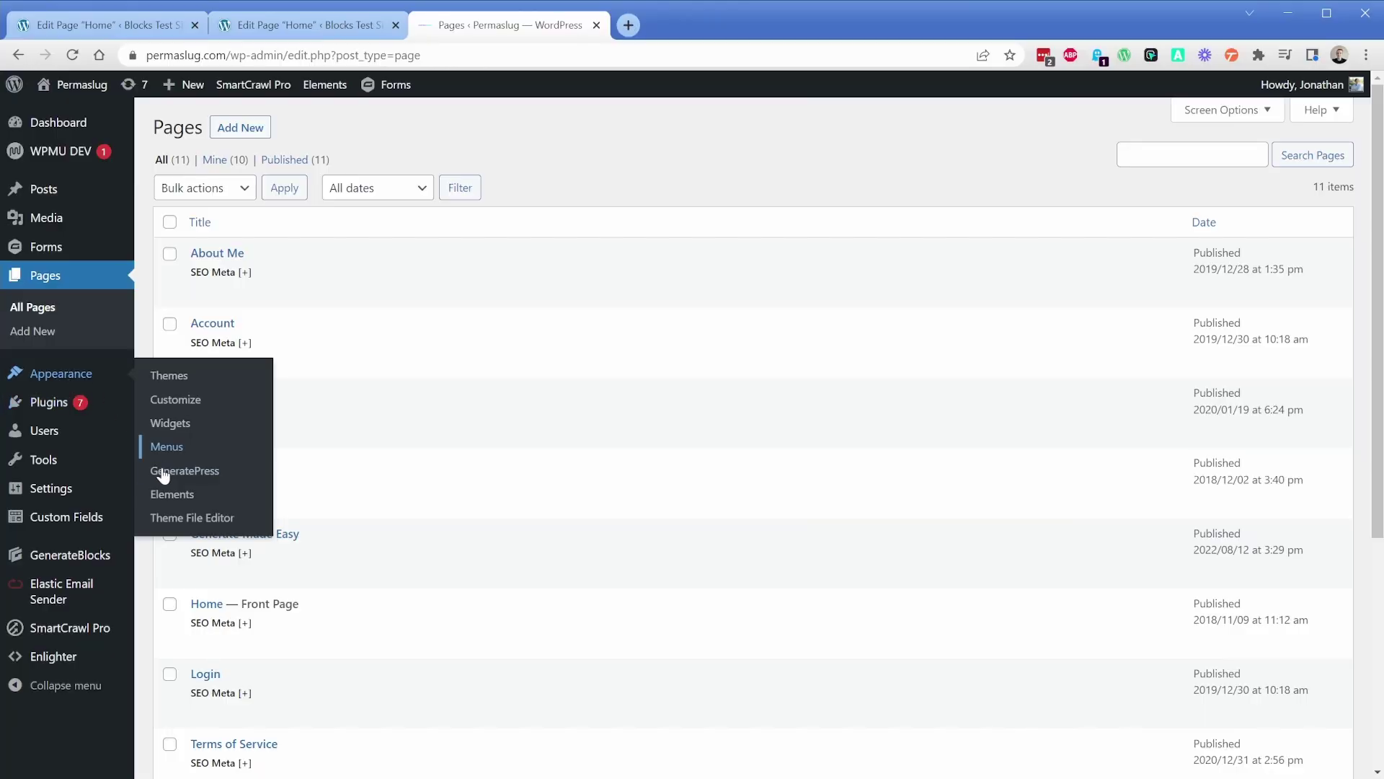
Open the GeneratePress options page and scroll down to its import/export settings section
{"action": "left_click", "coordinate": [164, 476]}
{"action": "scroll", "coordinate": [282, 416], "scroll_direction": "down", "scroll_amount": 15}
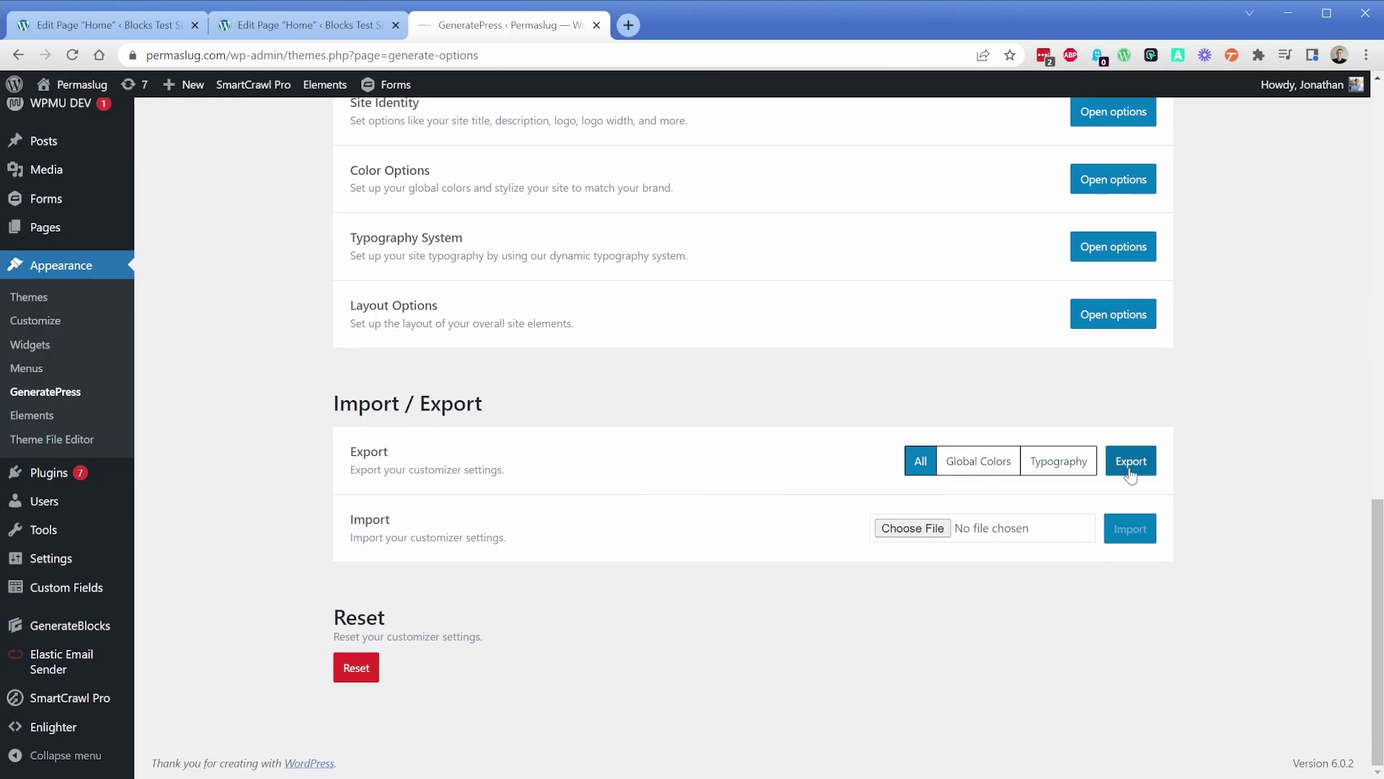
Export the customizer settings, then paste the hero container into the Blocks Test Home page
{"action": "left_click", "coordinate": [1130, 472]}
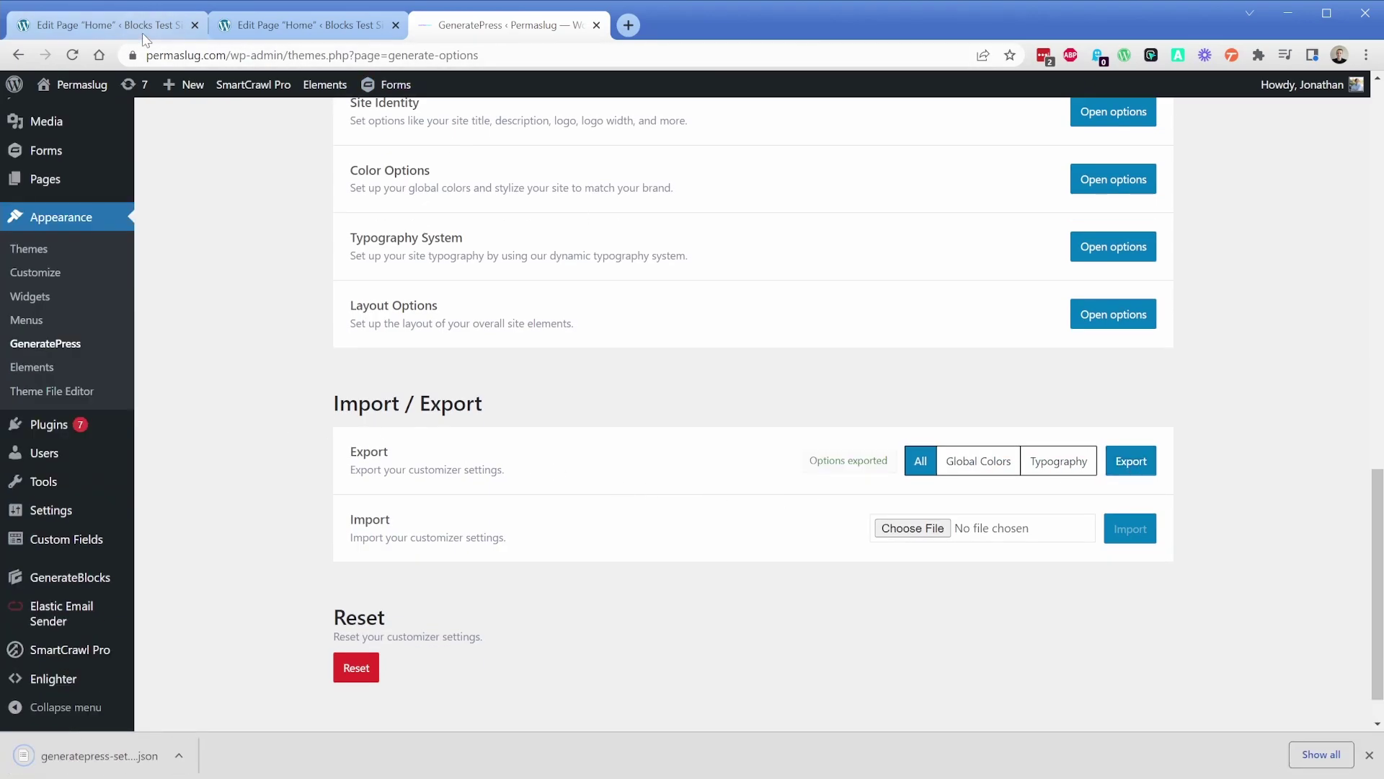
{"action": "left_click", "coordinate": [159, 32]}
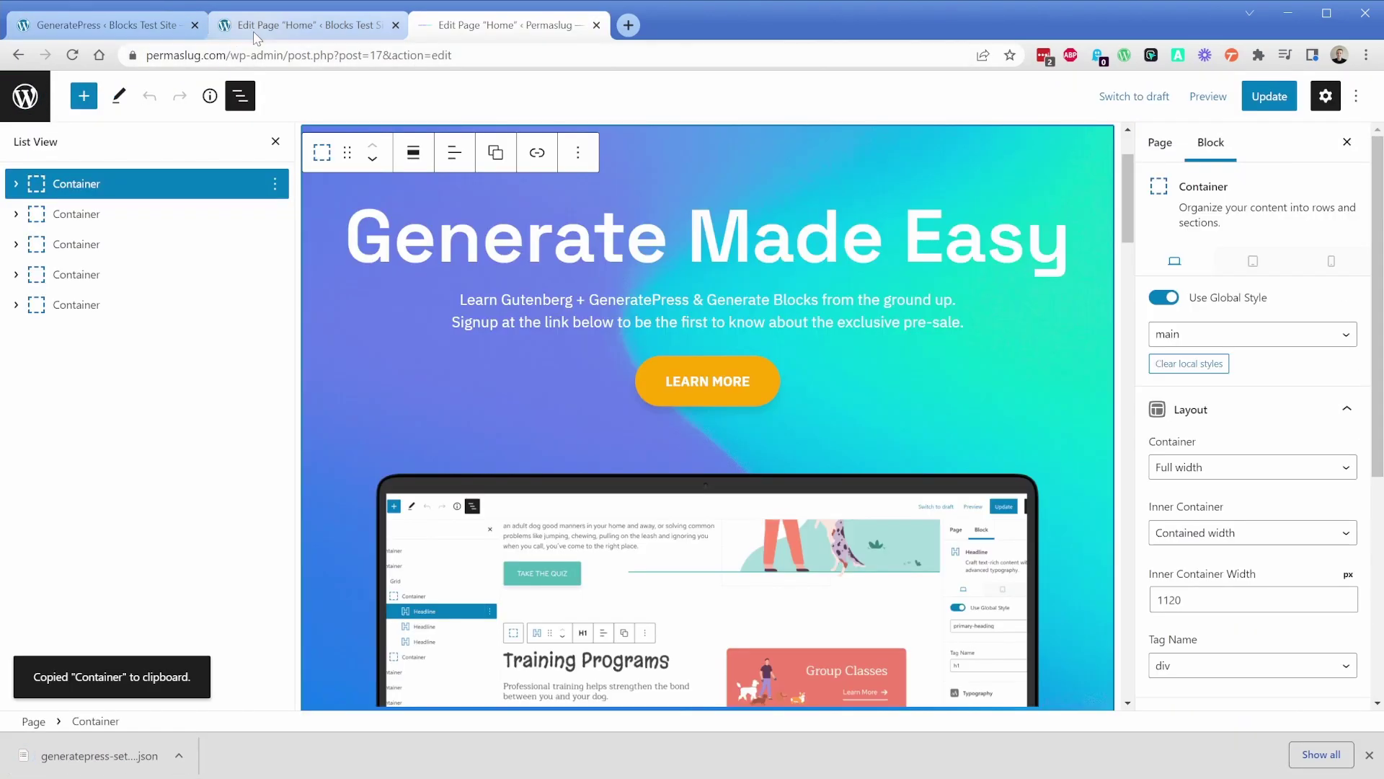
{"action": "left_click", "coordinate": [253, 32]}
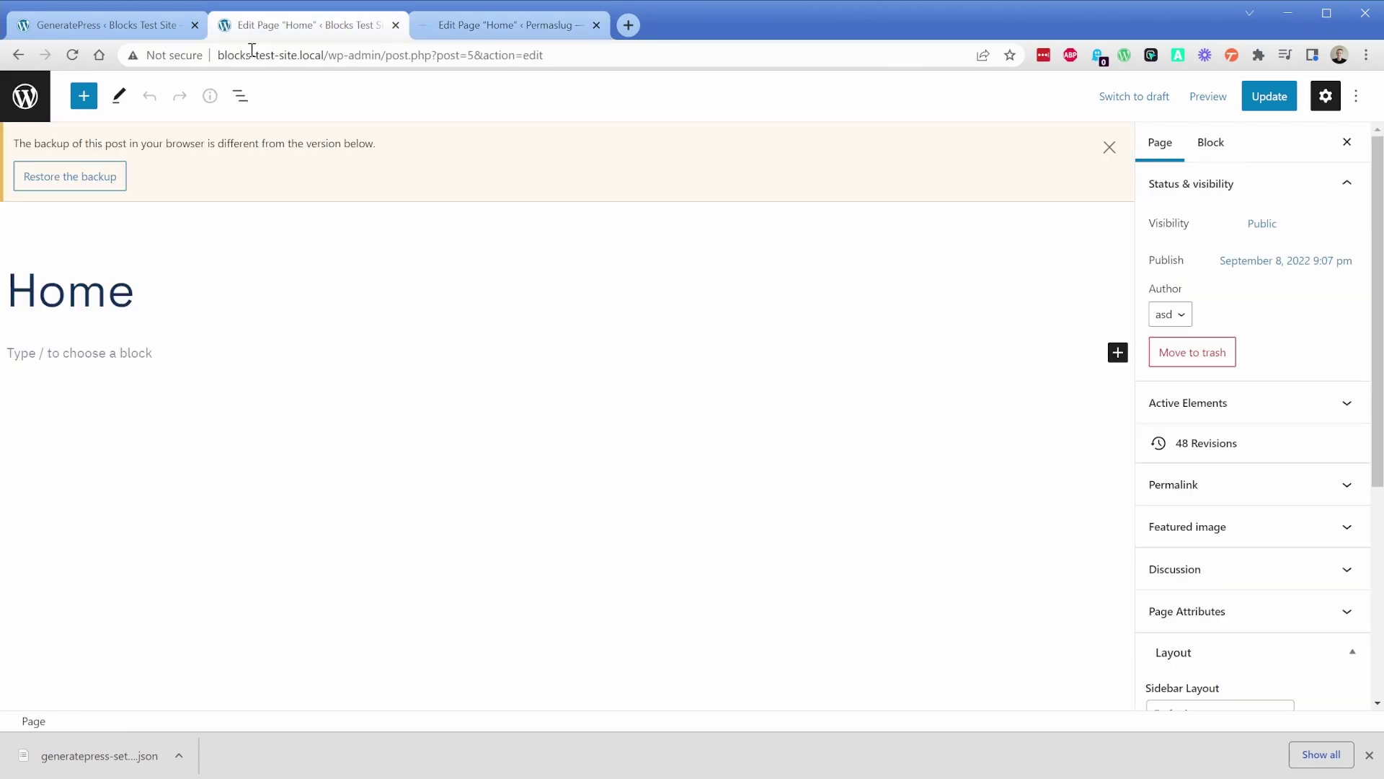
{"action": "left_click", "coordinate": [54, 351]}
{"action": "key", "text": "ctrl+v"}
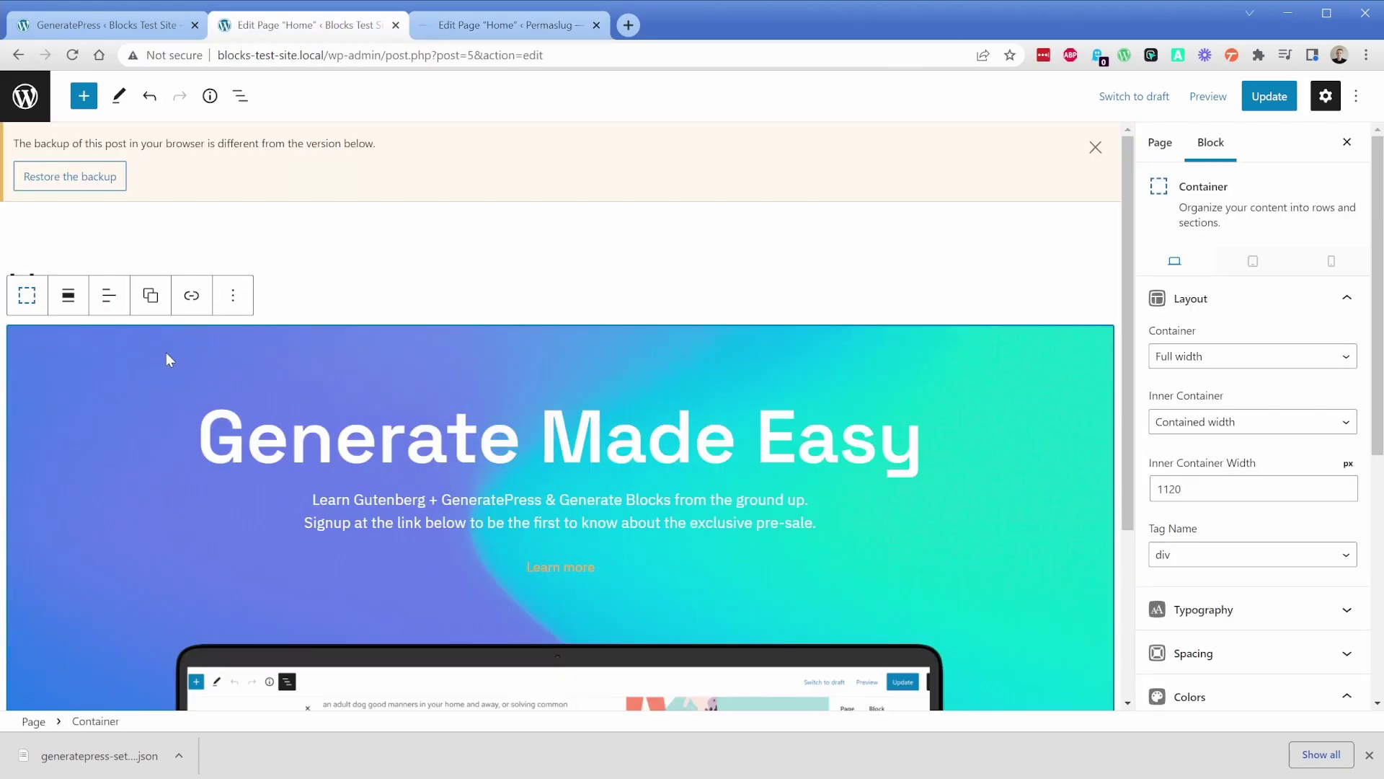
{"action": "left_click", "coordinate": [389, 447]}
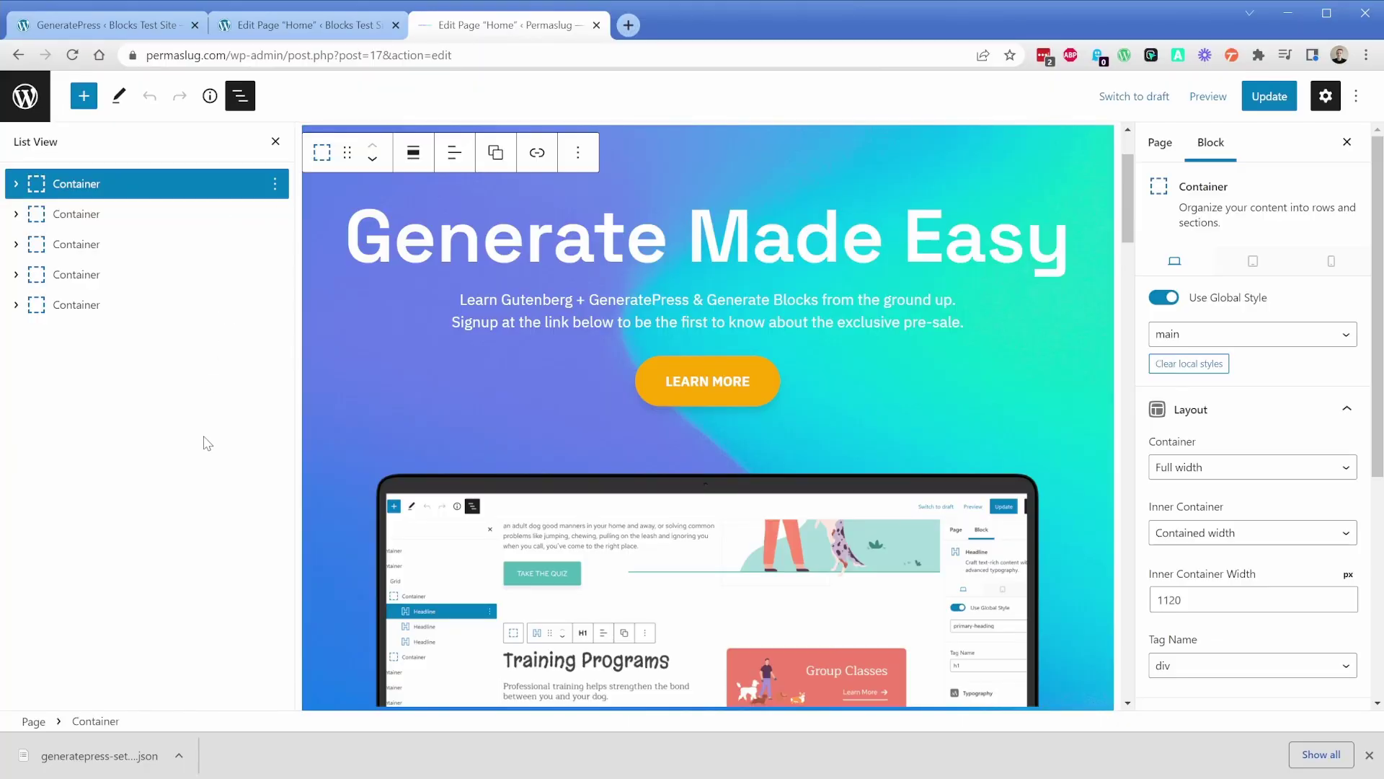
{"action": "key", "text": "F5"}
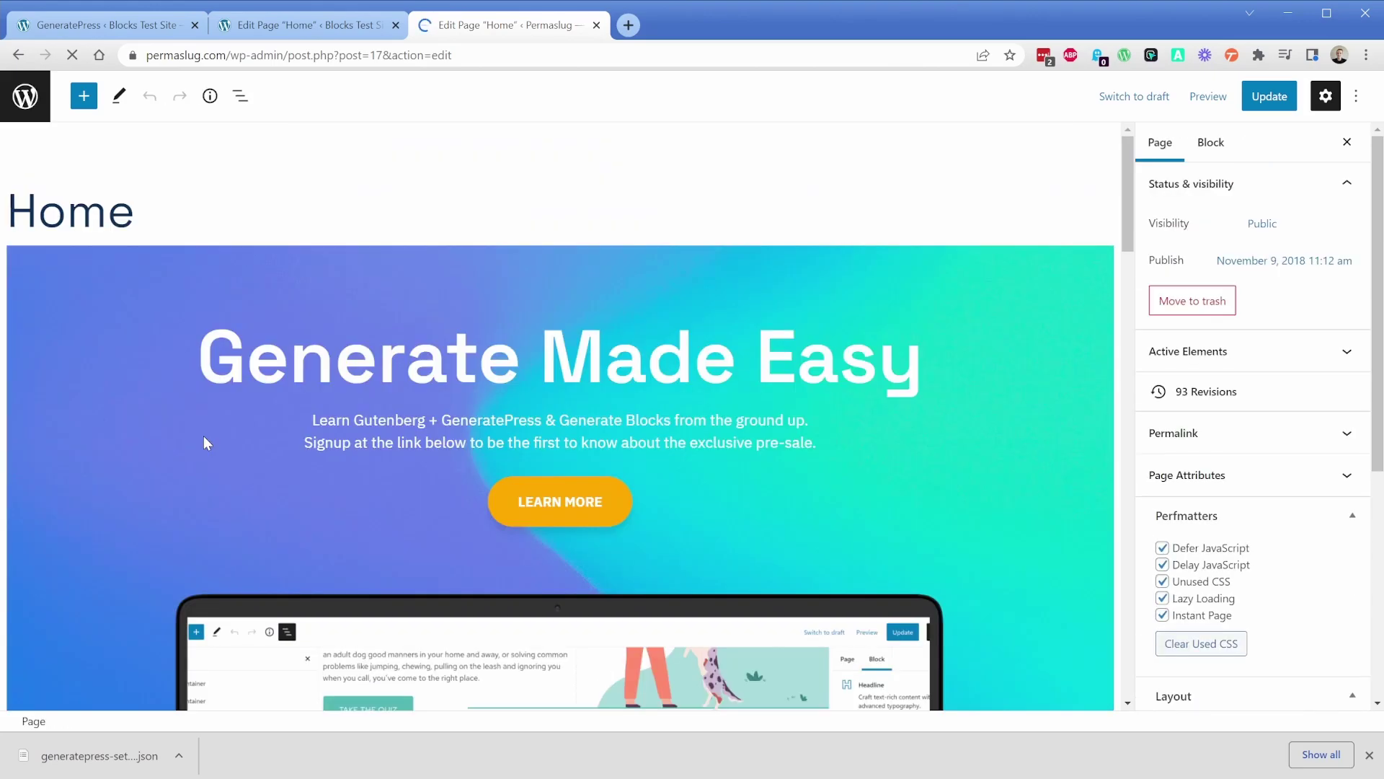
Scroll down through the Permaslug Home page design and back up to the top
{"action": "scroll", "coordinate": [216, 447], "scroll_direction": "down", "scroll_amount": 15}
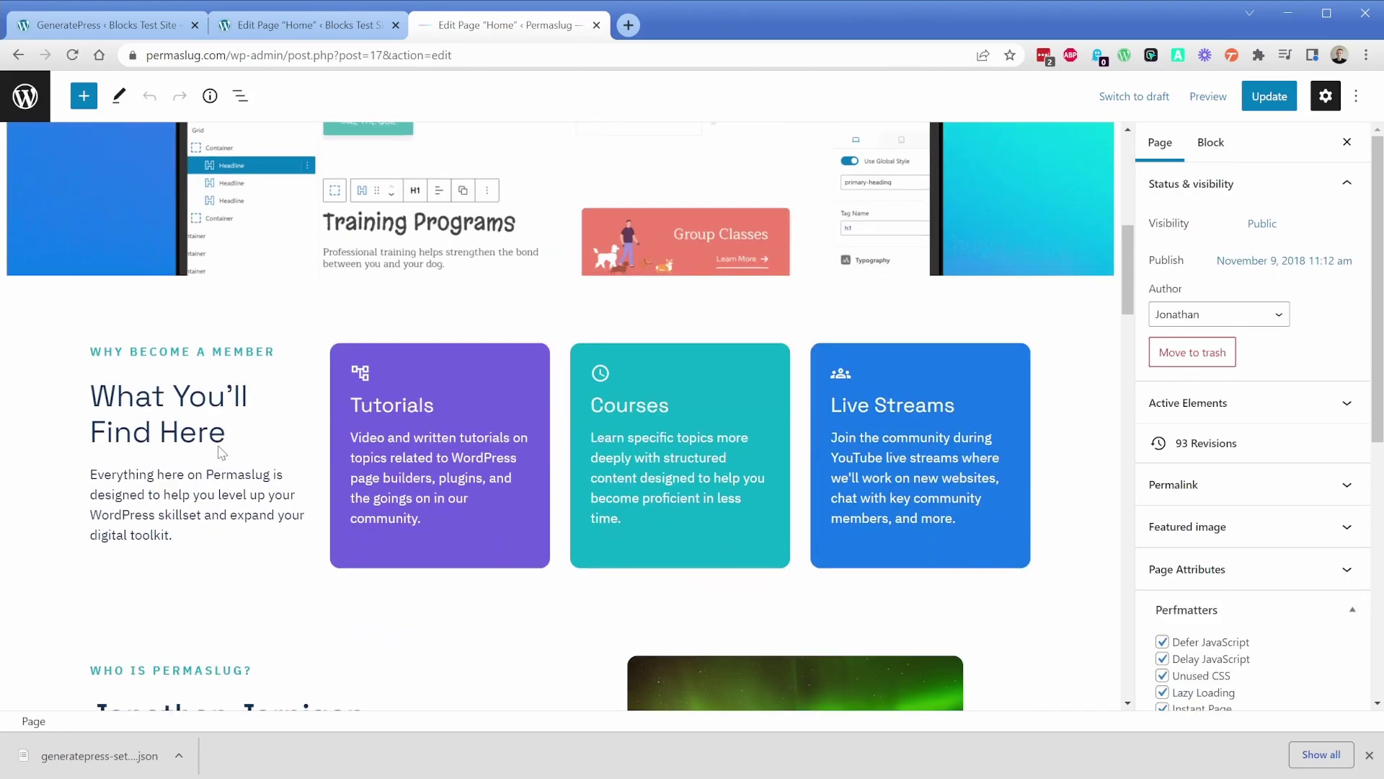
{"action": "scroll", "coordinate": [317, 544], "scroll_direction": "up", "scroll_amount": 15}
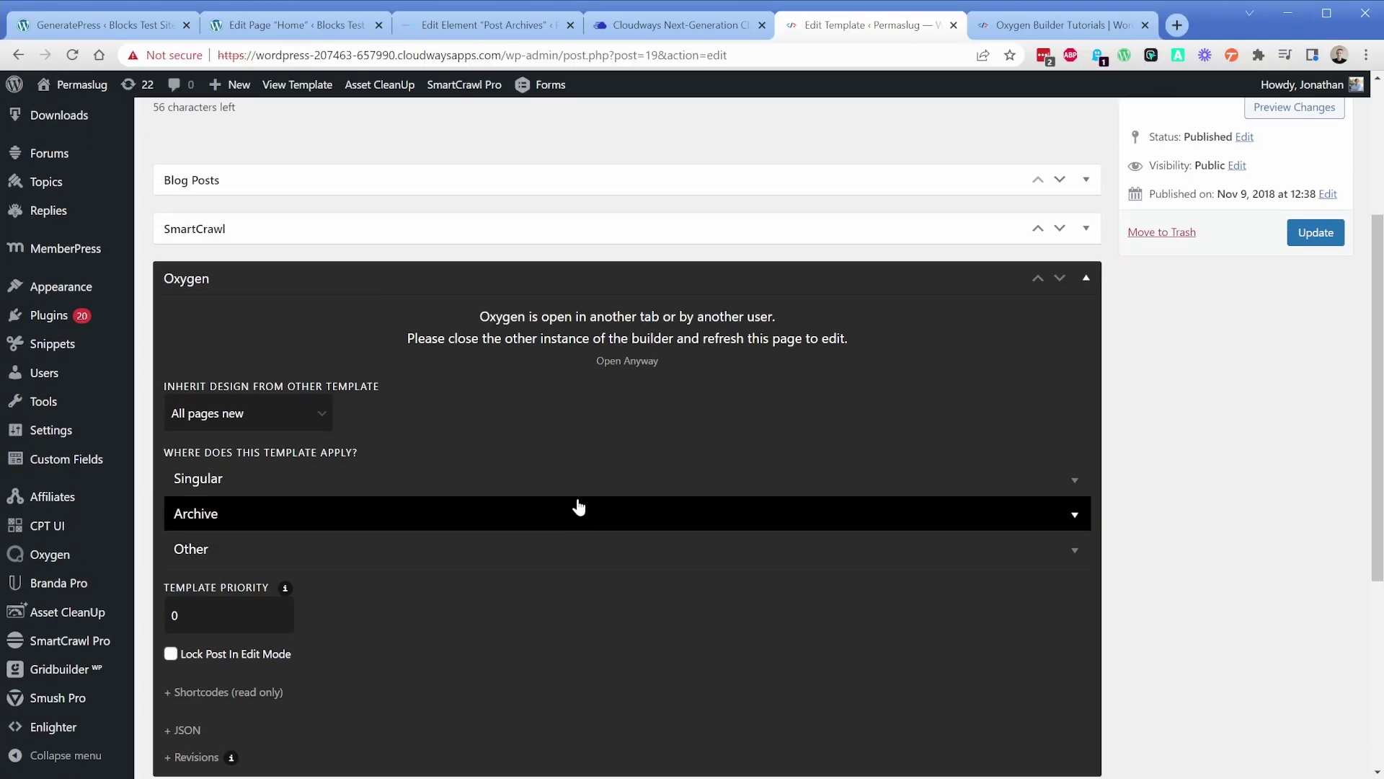
Highlight the notice that Oxygen is open in another tab, then deselect it
{"action": "triple_click", "coordinate": [573, 318]}
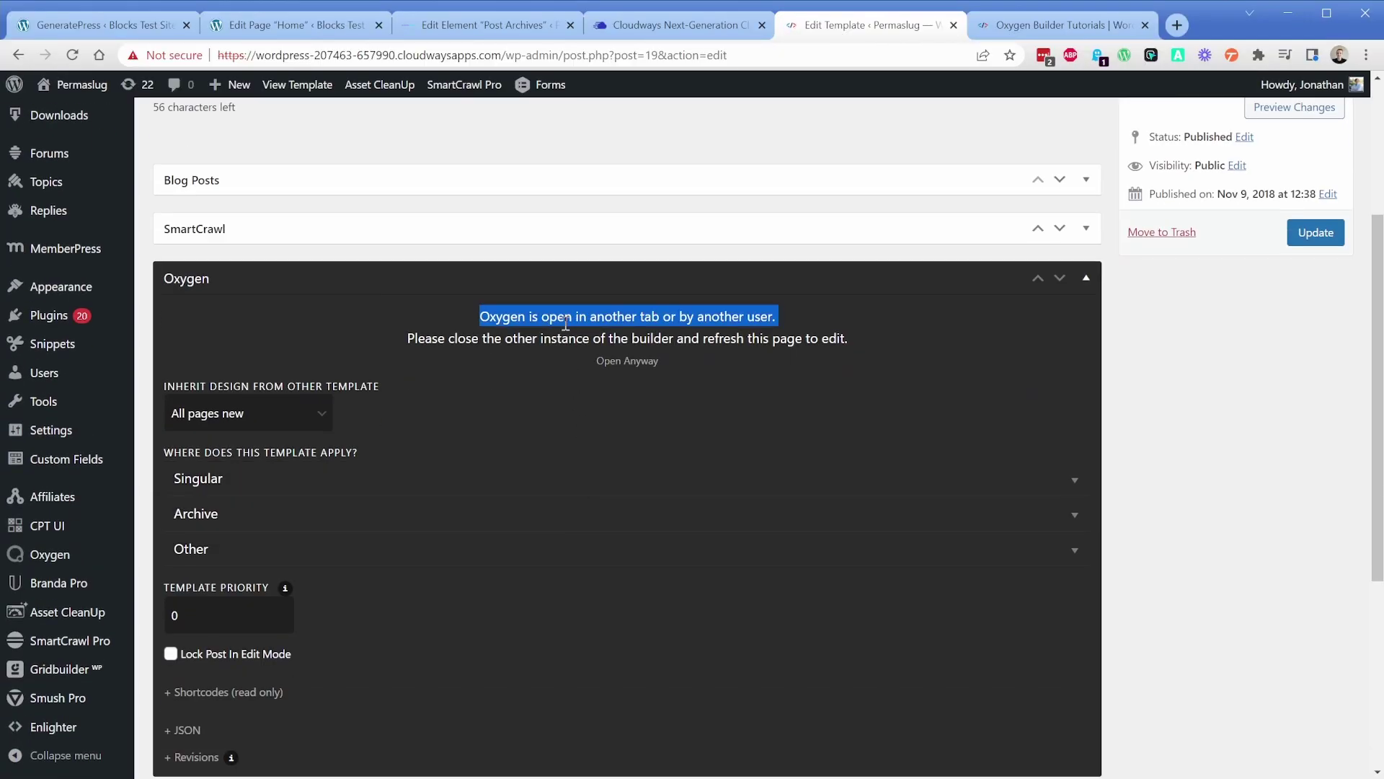
{"action": "left_click", "coordinate": [429, 317]}
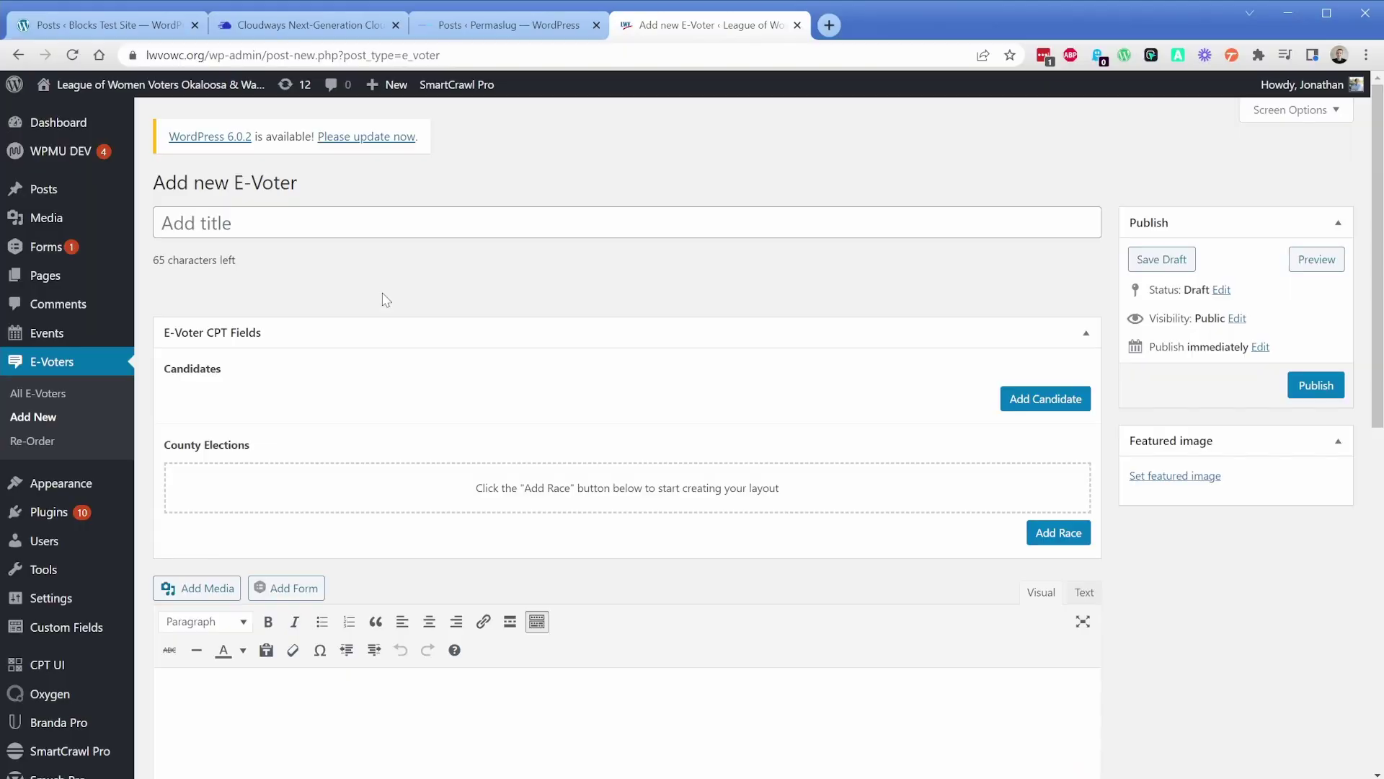
Add a new candidate entry with a question row
{"action": "left_click", "coordinate": [1024, 402]}
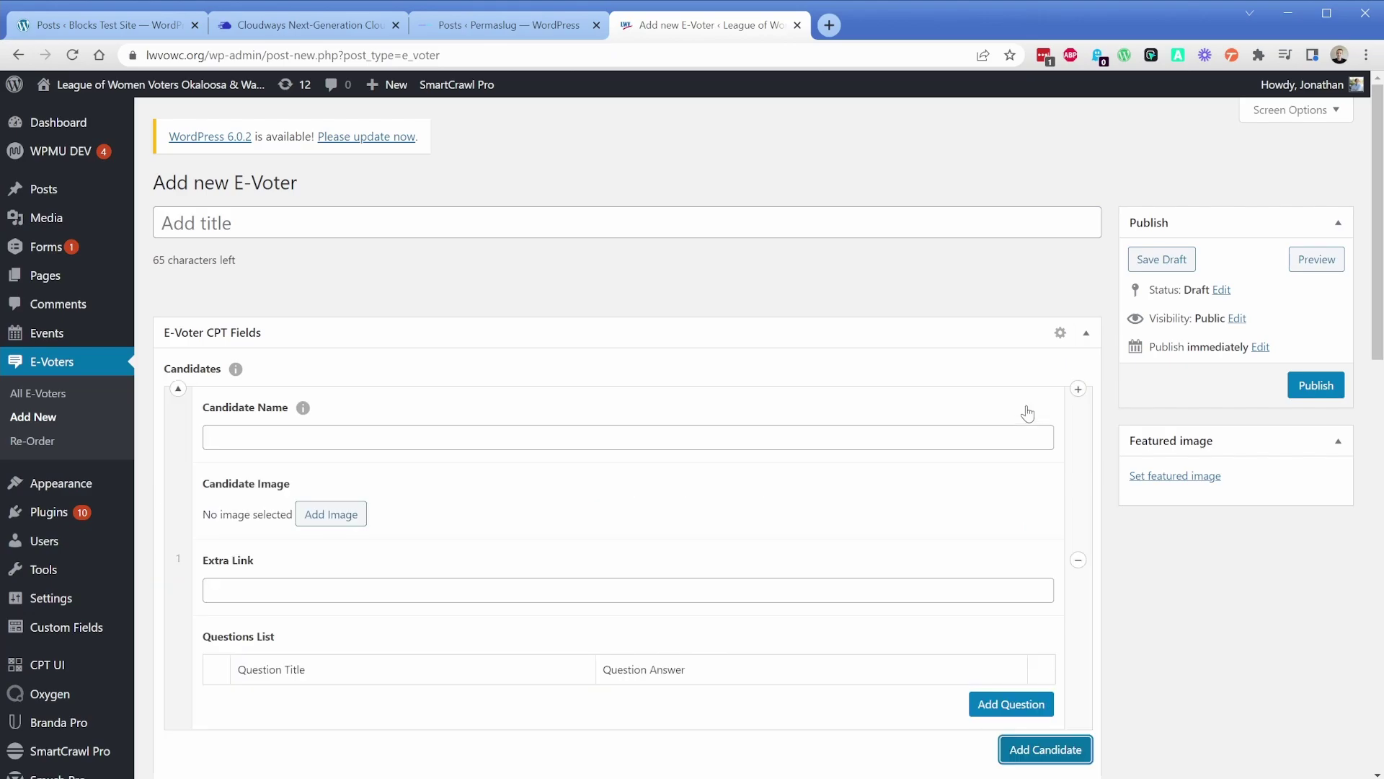
{"action": "scroll", "coordinate": [497, 447], "scroll_direction": "down", "scroll_amount": 3}
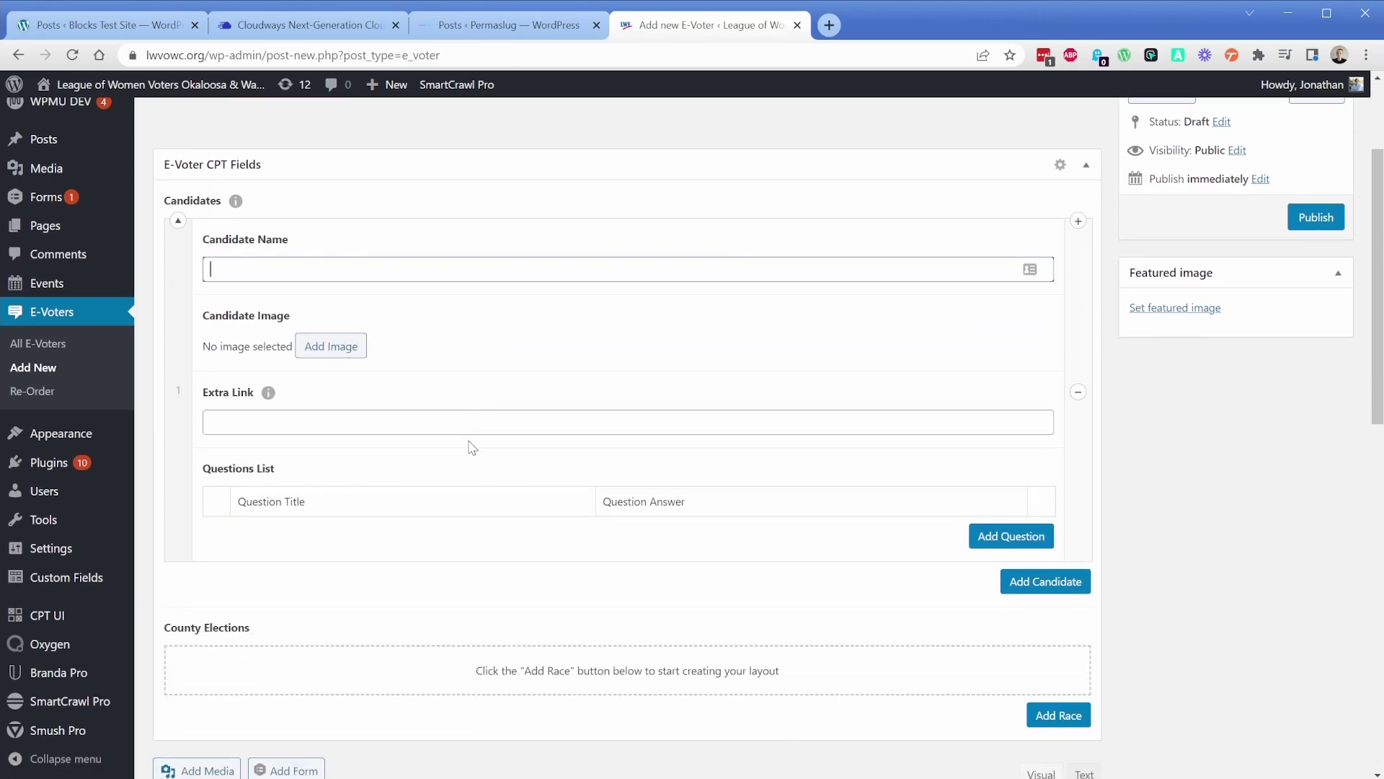
{"action": "left_click", "coordinate": [1010, 452]}
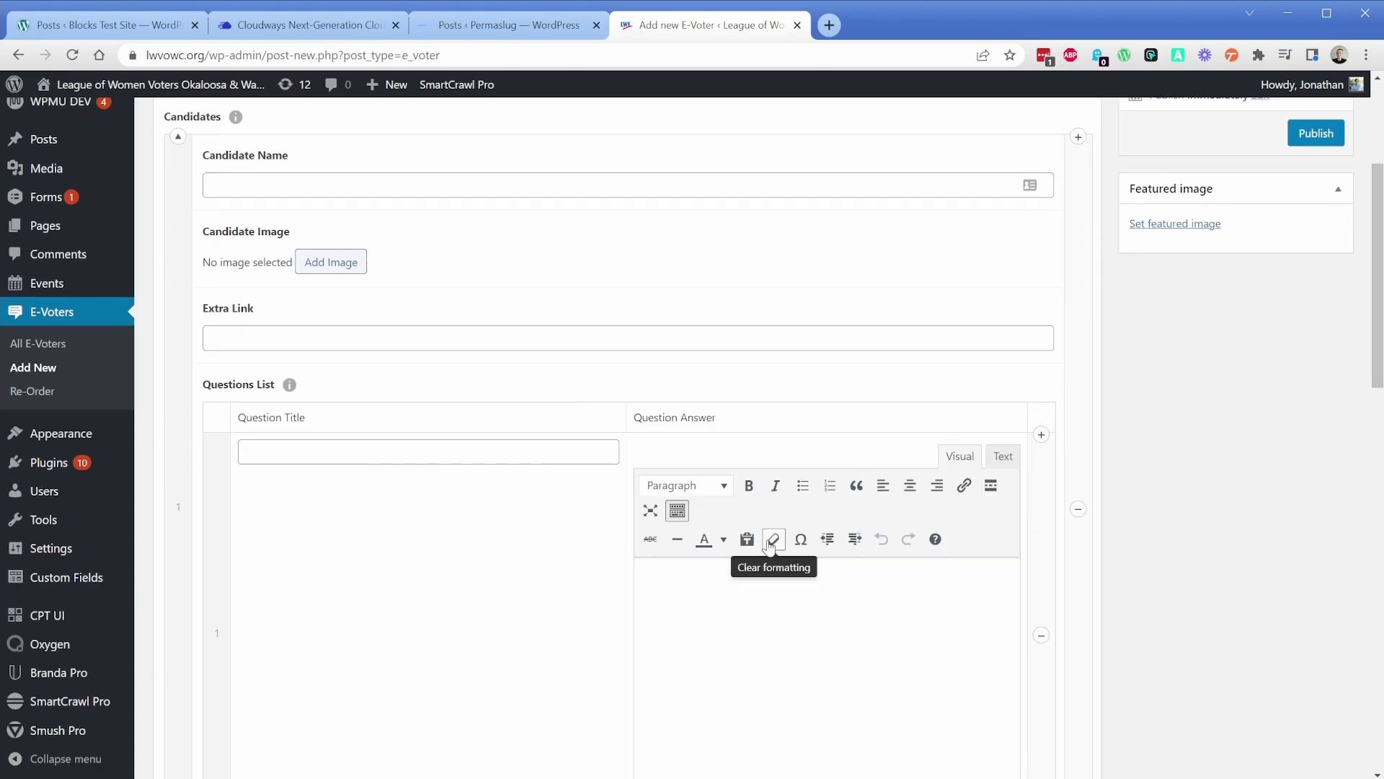
{"action": "scroll", "coordinate": [765, 530], "scroll_direction": "down", "scroll_amount": 3}
{"action": "scroll", "coordinate": [764, 530], "scroll_direction": "down", "scroll_amount": 4}
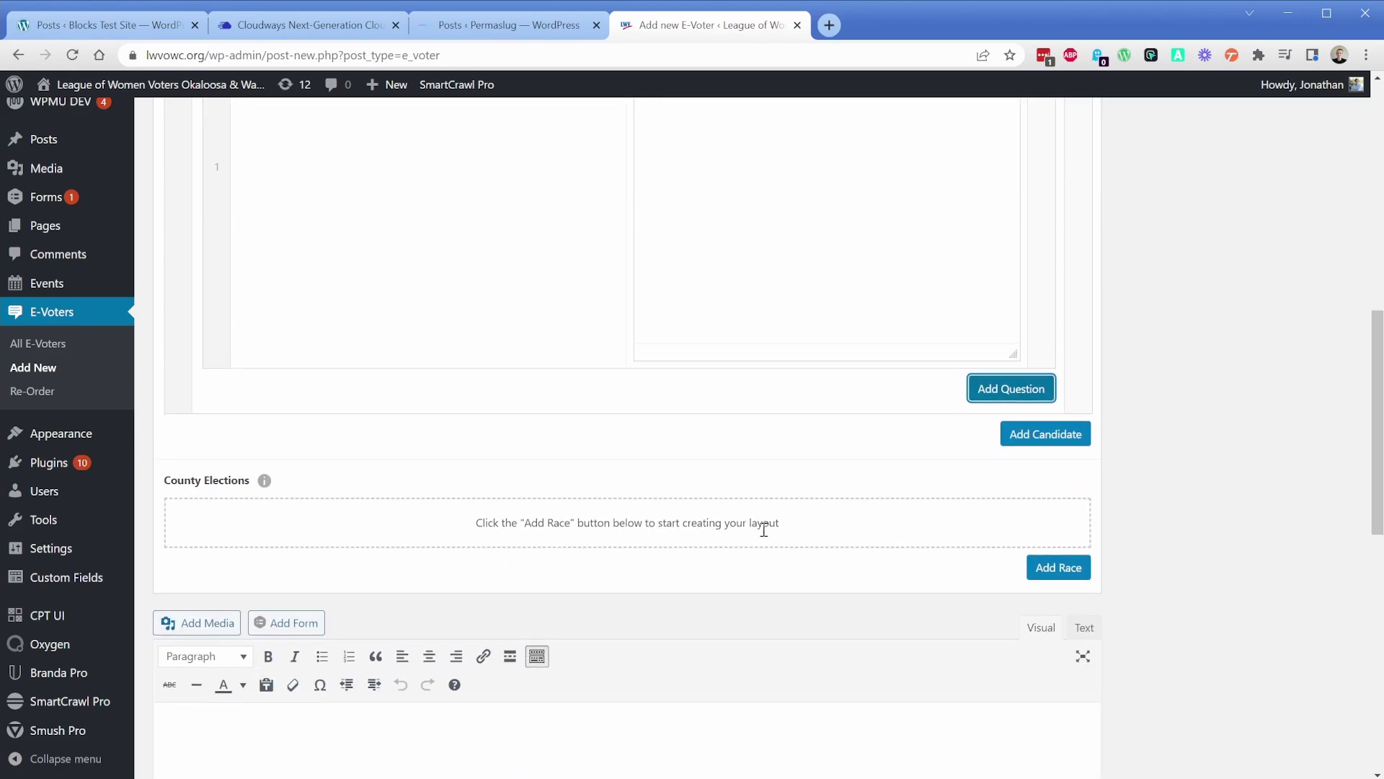
Add a County Elections race with a Race Name field and a Candidate Questions entry
{"action": "left_click", "coordinate": [1061, 446]}
{"action": "left_click", "coordinate": [1067, 422]}
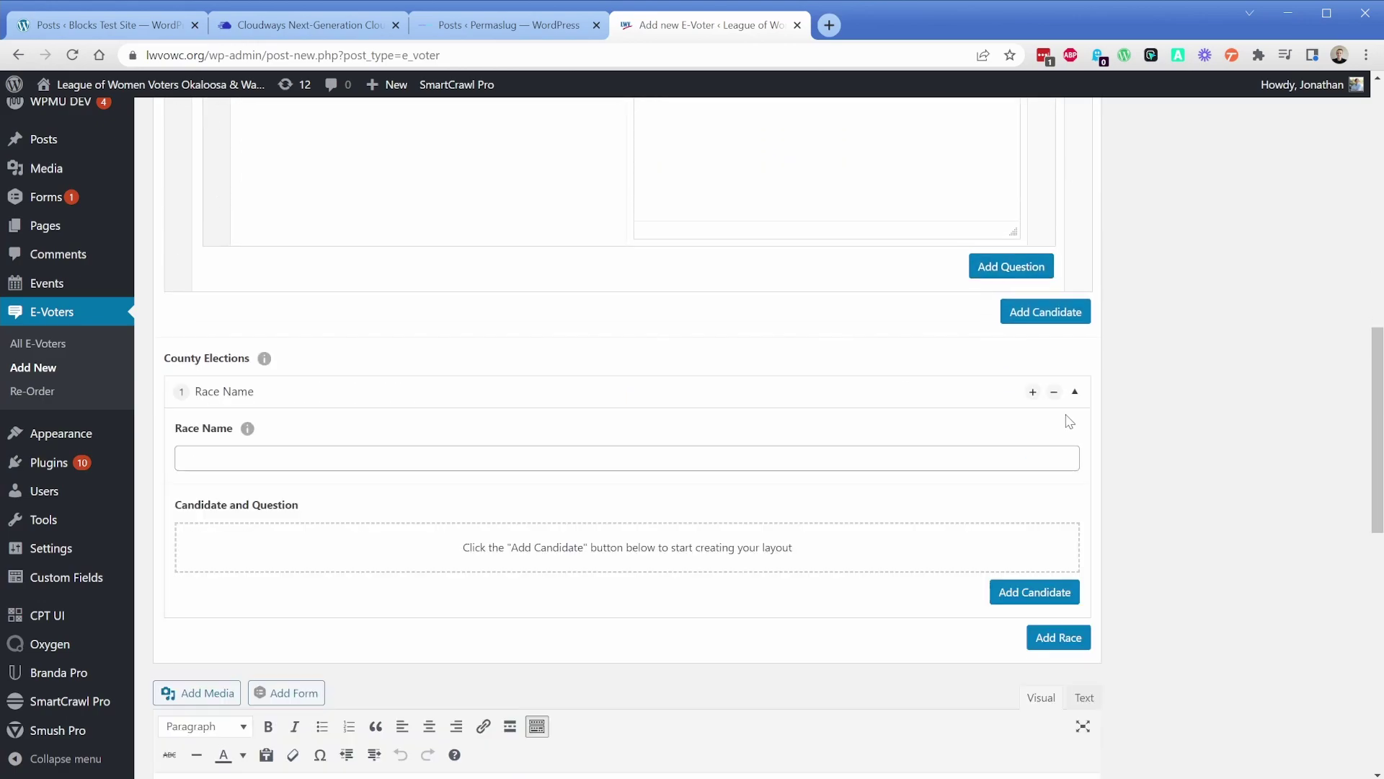
{"action": "left_click", "coordinate": [524, 460]}
{"action": "left_click", "coordinate": [1010, 599]}
{"action": "left_click", "coordinate": [1024, 557]}
{"action": "scroll", "coordinate": [553, 569], "scroll_direction": "down", "scroll_amount": 2}
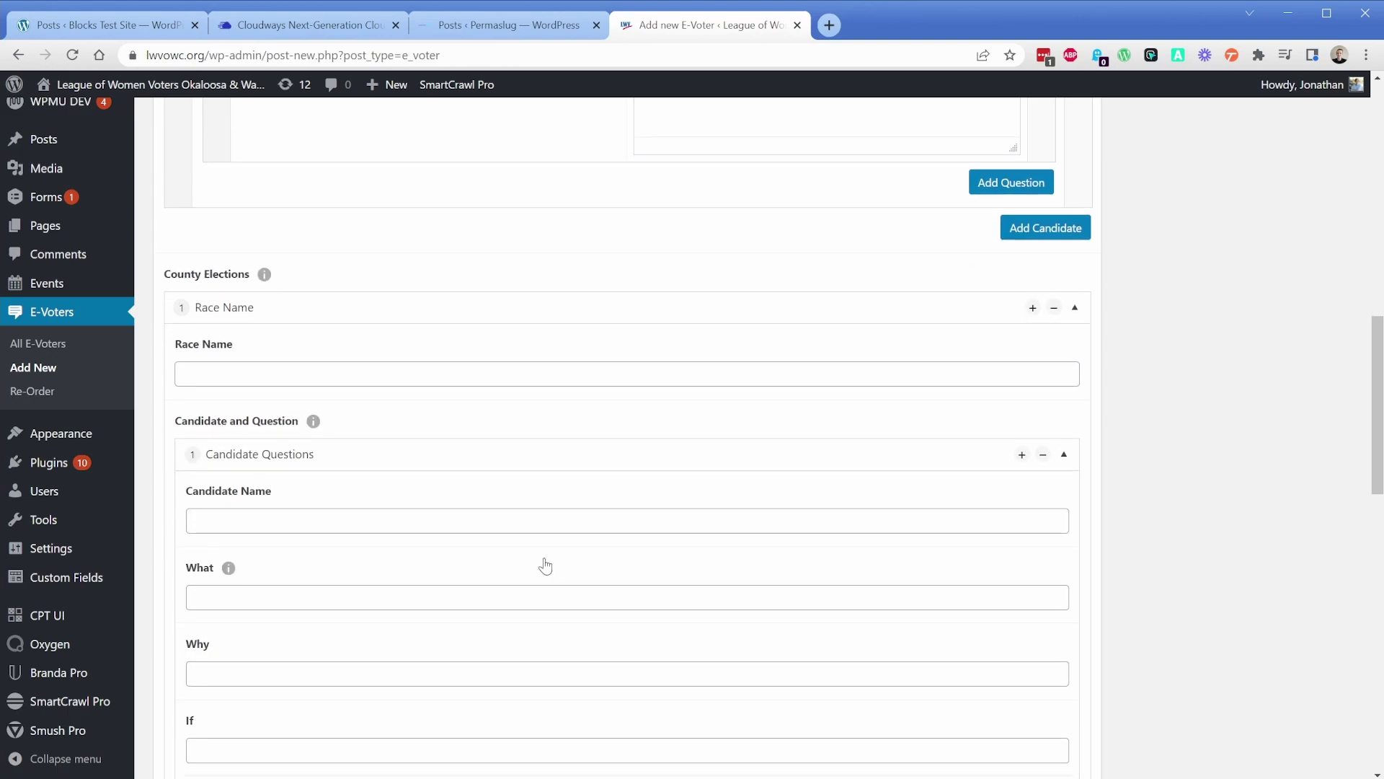
{"action": "scroll", "coordinate": [425, 513], "scroll_direction": "down", "scroll_amount": 1}
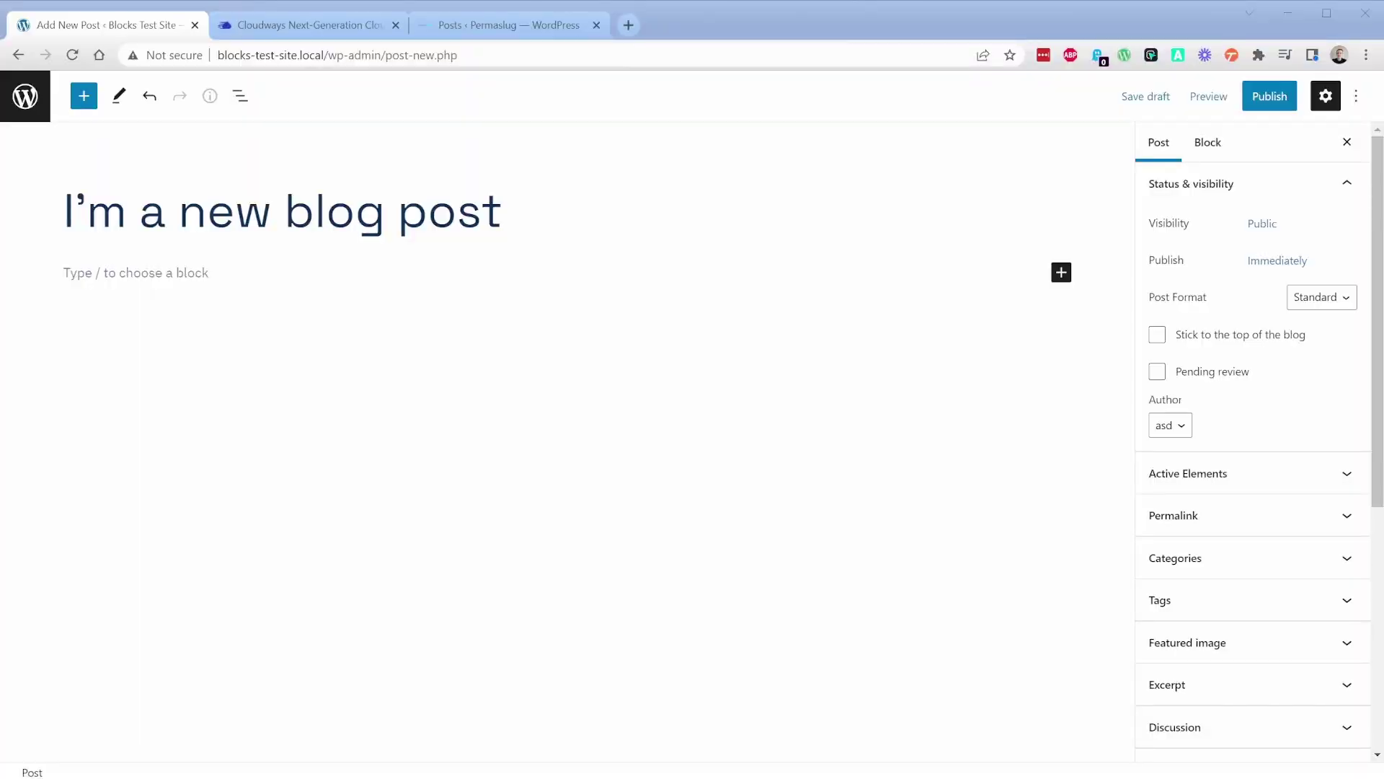
Insert the local '3 Feature Cards' pattern through a /patt Pattern Library block
{"action": "left_click", "coordinate": [133, 272]}
{"action": "type", "text": "/patt"}
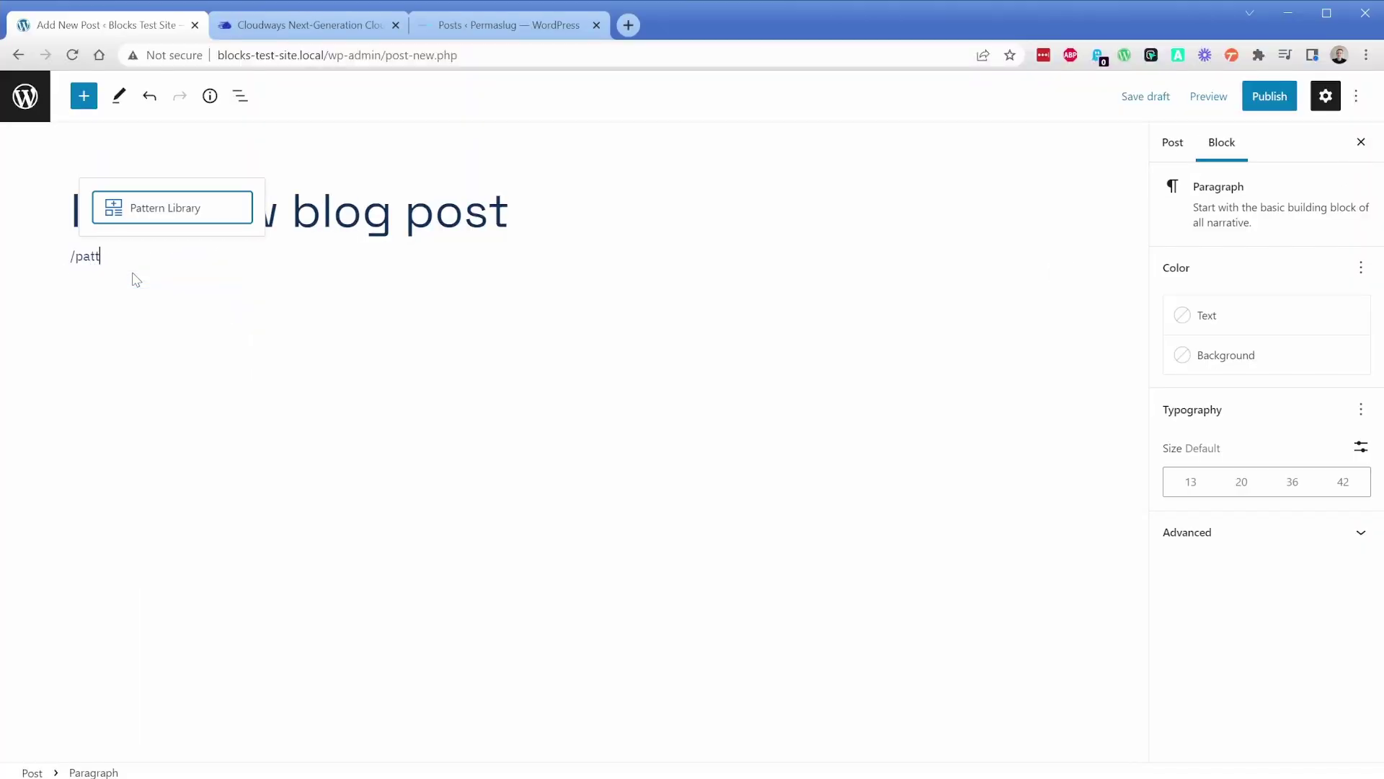
{"action": "key", "text": "Return"}
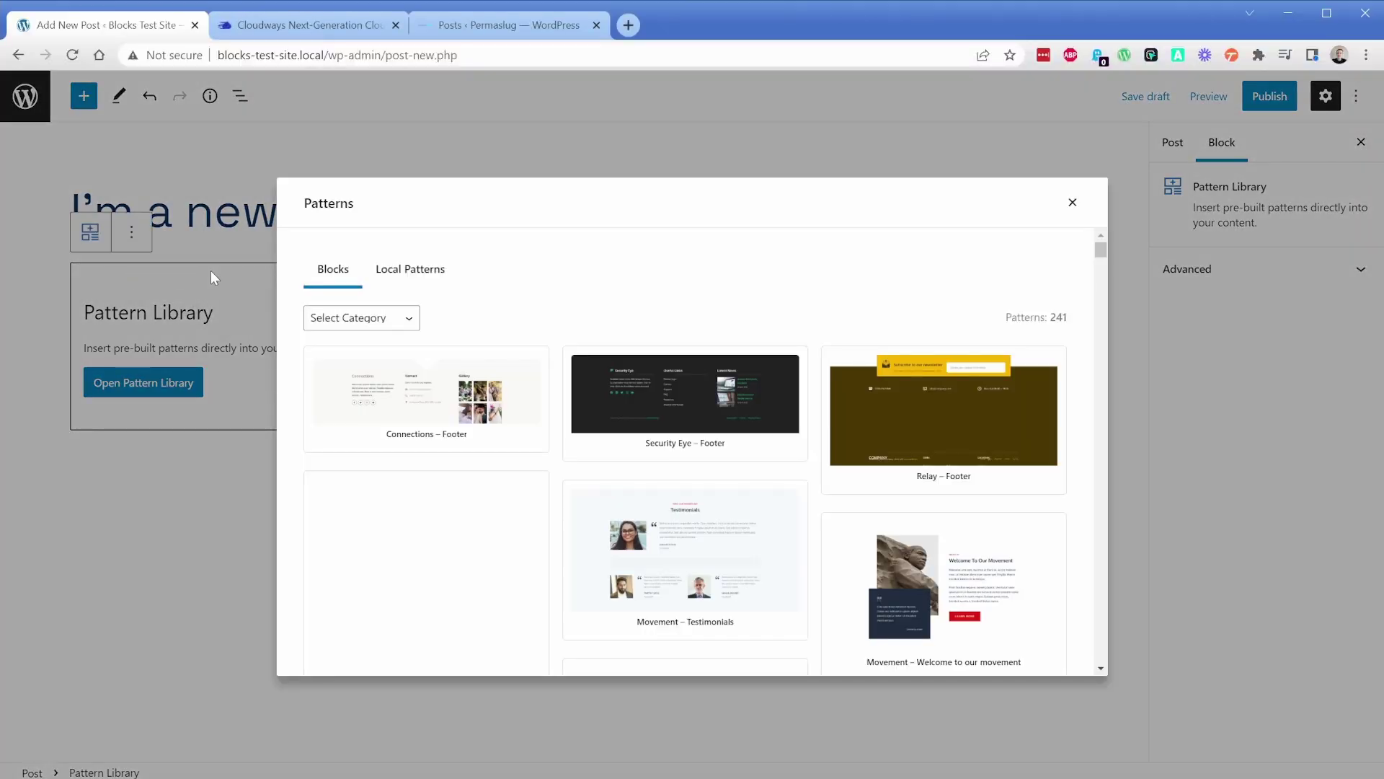
{"action": "left_click", "coordinate": [387, 274]}
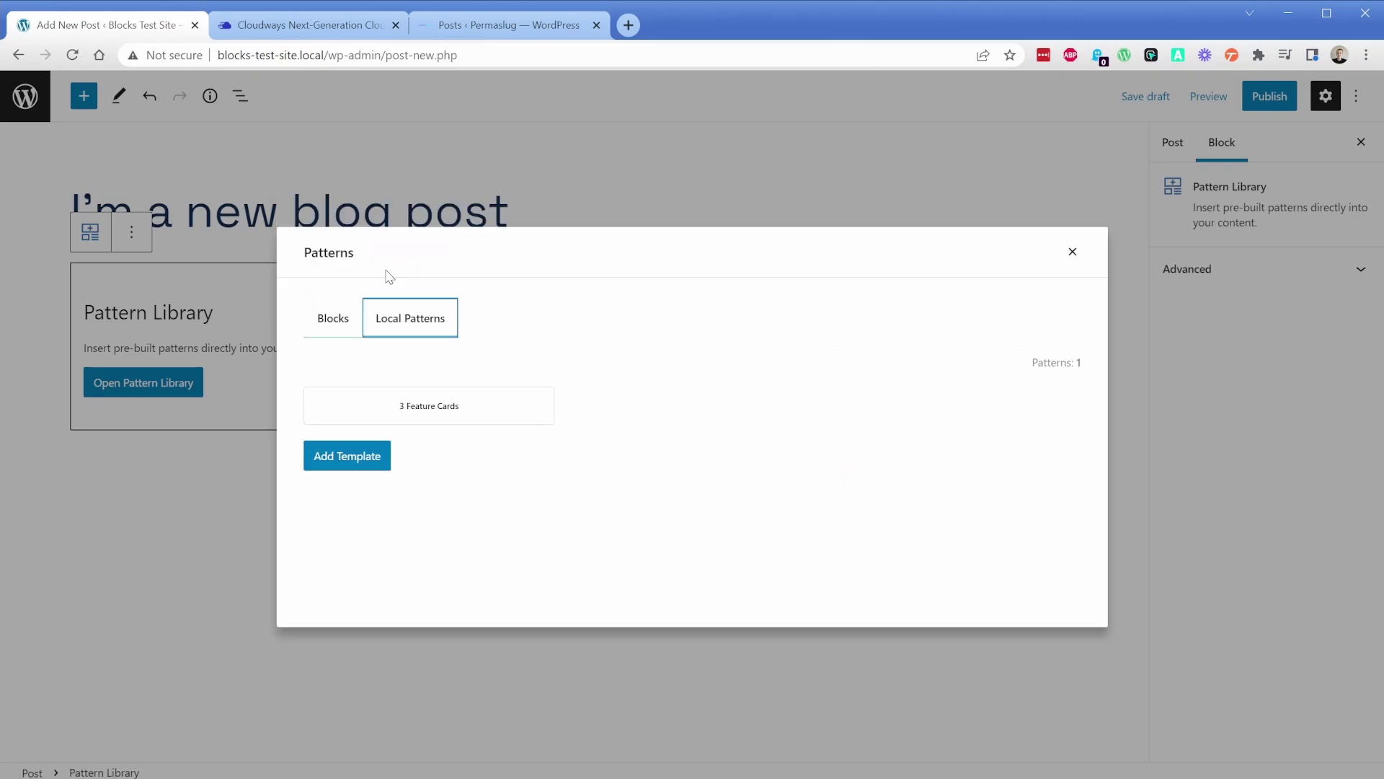
{"action": "left_click", "coordinate": [419, 407]}
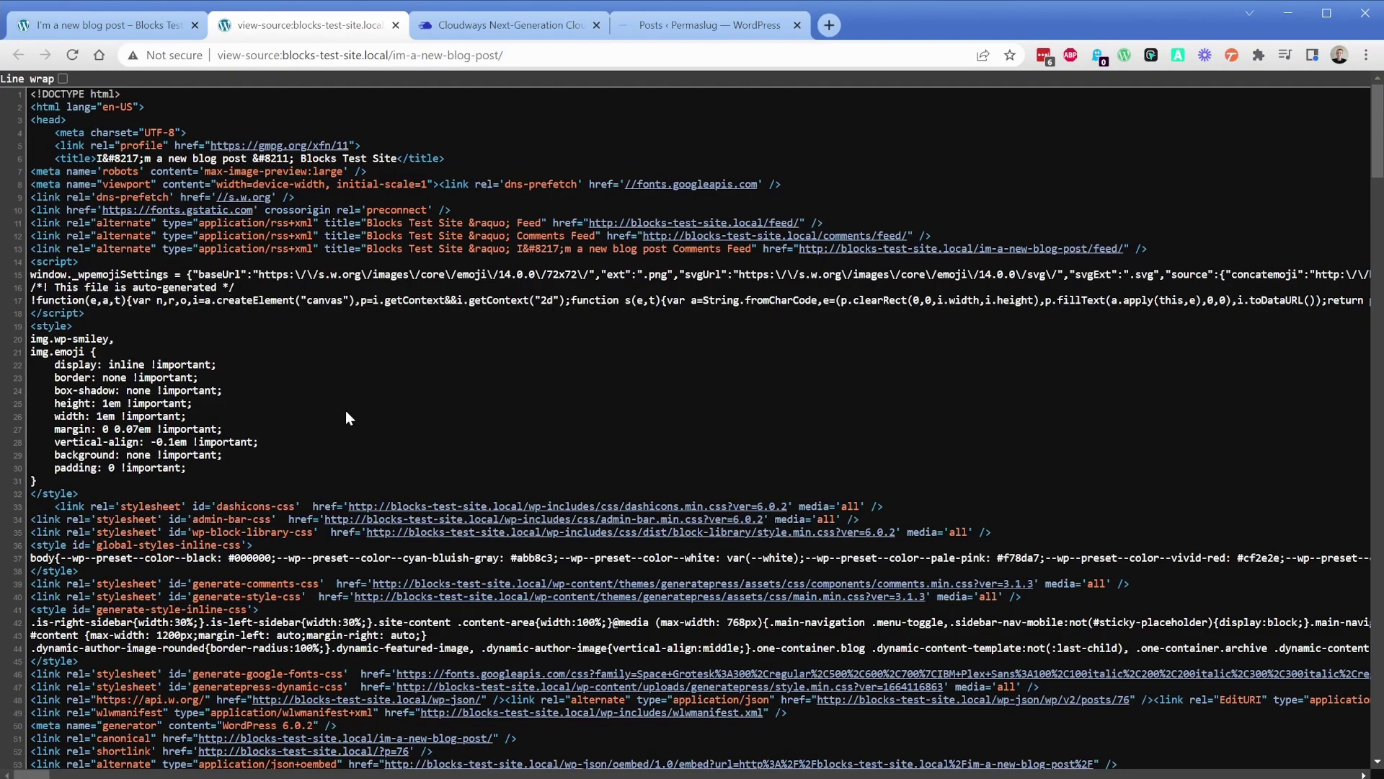
Search the post's page source for 'skip'
{"action": "key", "text": "ctrl+f"}
{"action": "type", "text": "skip"}
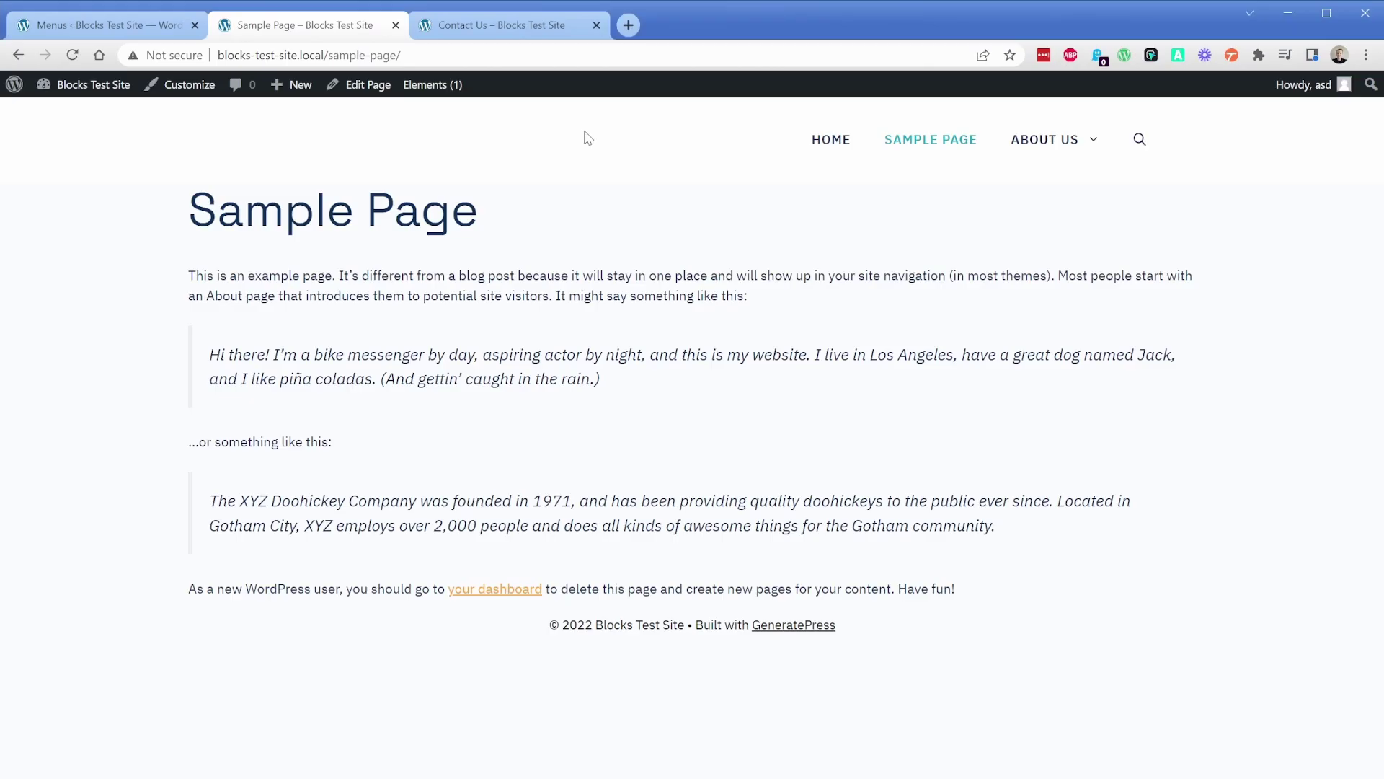
Open the About Us dropdown by keyboard on desktop, then in the mobile menu
{"action": "key", "text": "Tab"}
{"action": "key", "text": "Tab"}
{"action": "key", "text": "Tab"}
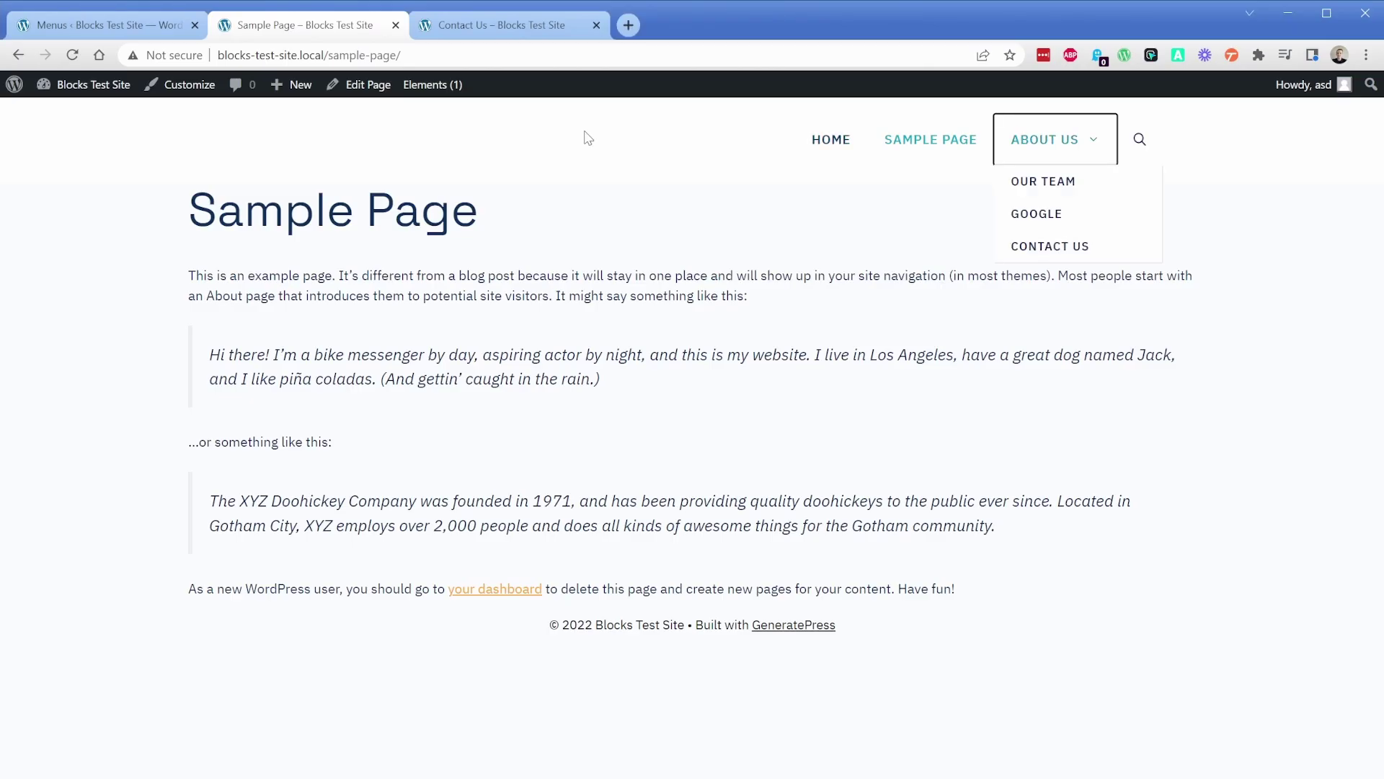
{"action": "key", "text": "Tab"}
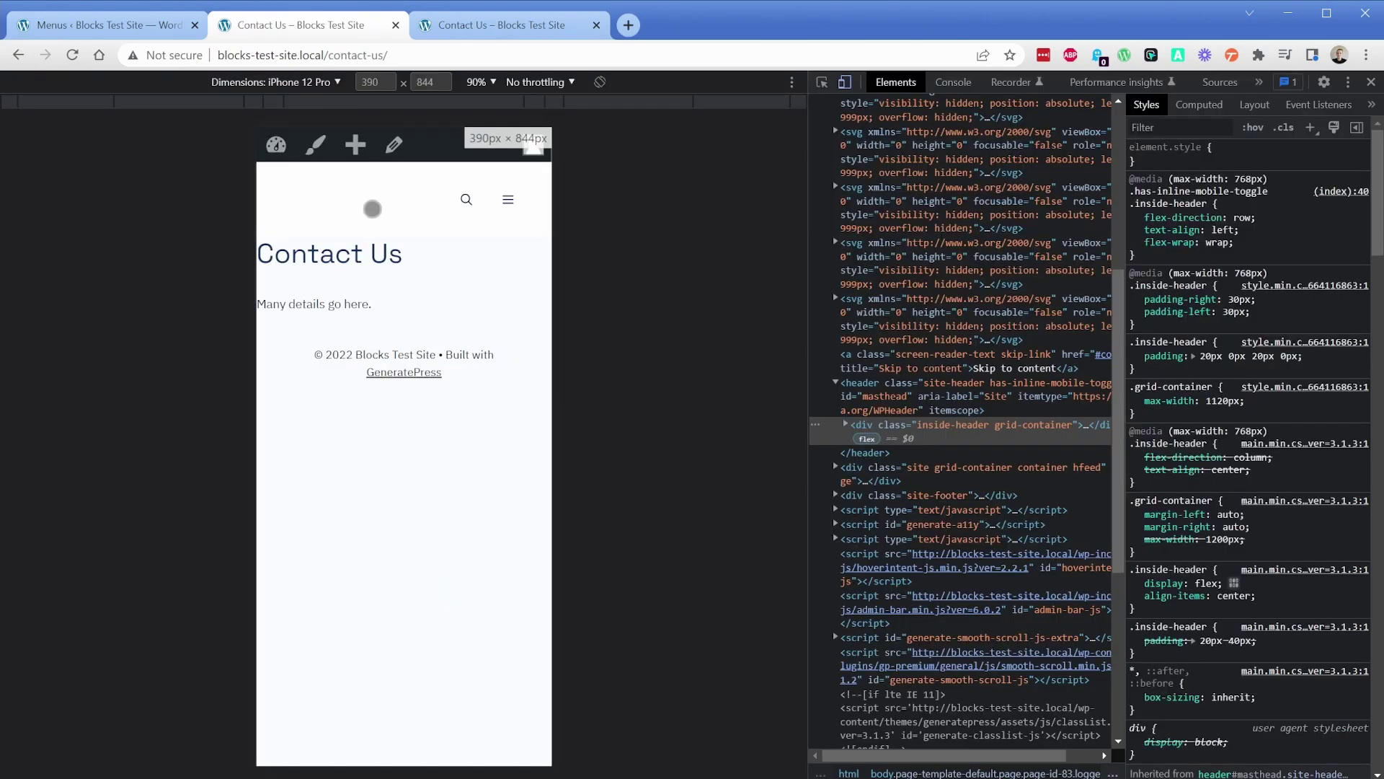
{"action": "key", "text": "Tab"}
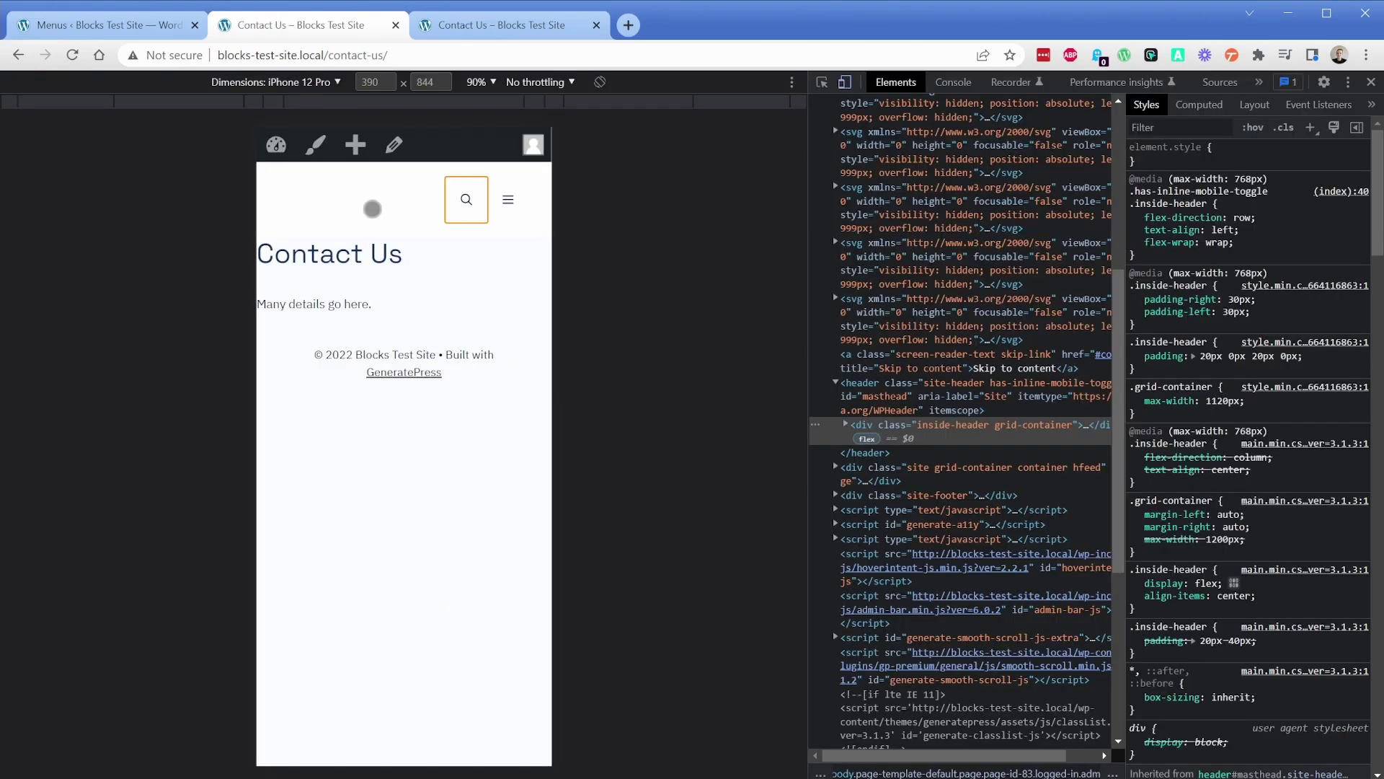
{"action": "key", "text": "Tab"}
{"action": "key", "text": "Return"}
{"action": "key", "text": "Tab"}
{"action": "key", "text": "Tab"}
{"action": "key", "text": "Tab"}
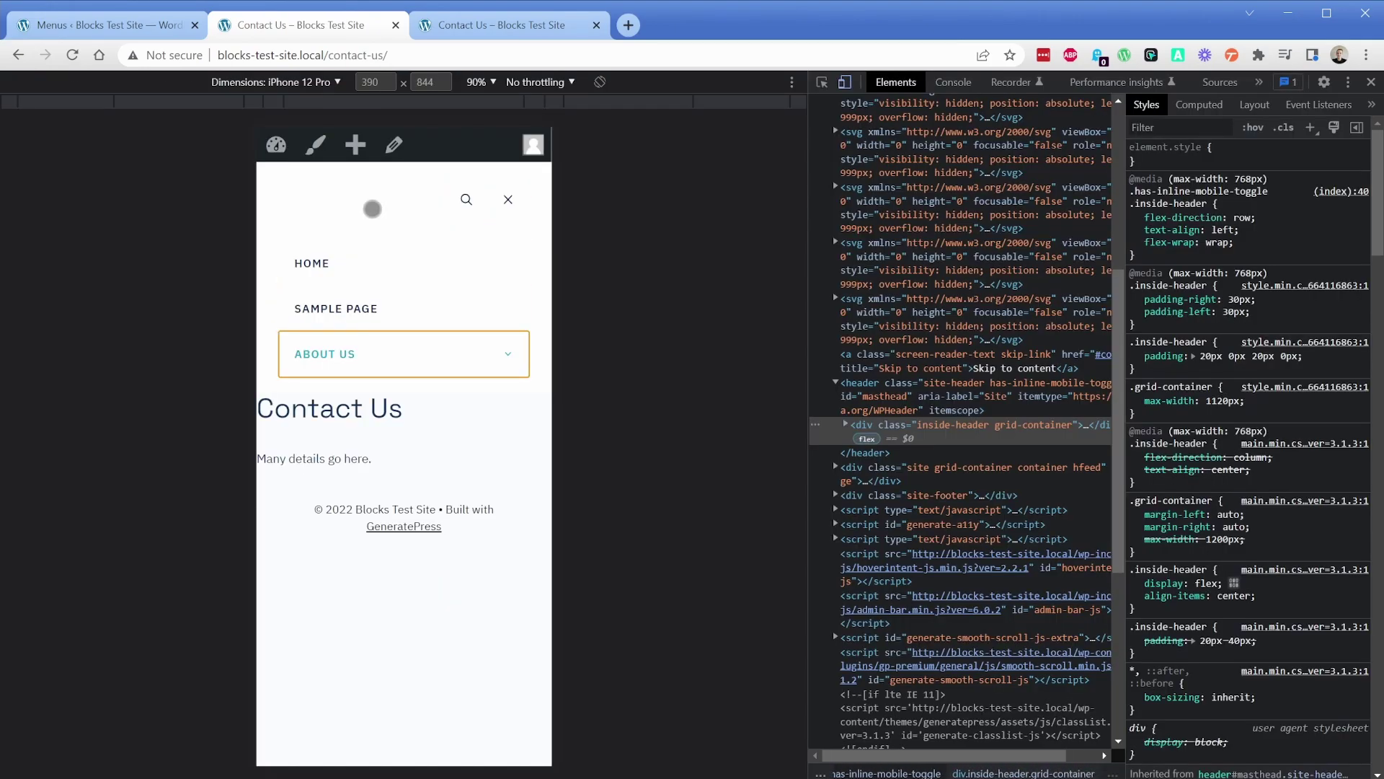
{"action": "key", "text": "Tab"}
{"action": "key", "text": "Tab"}
{"action": "key", "text": "Tab"}
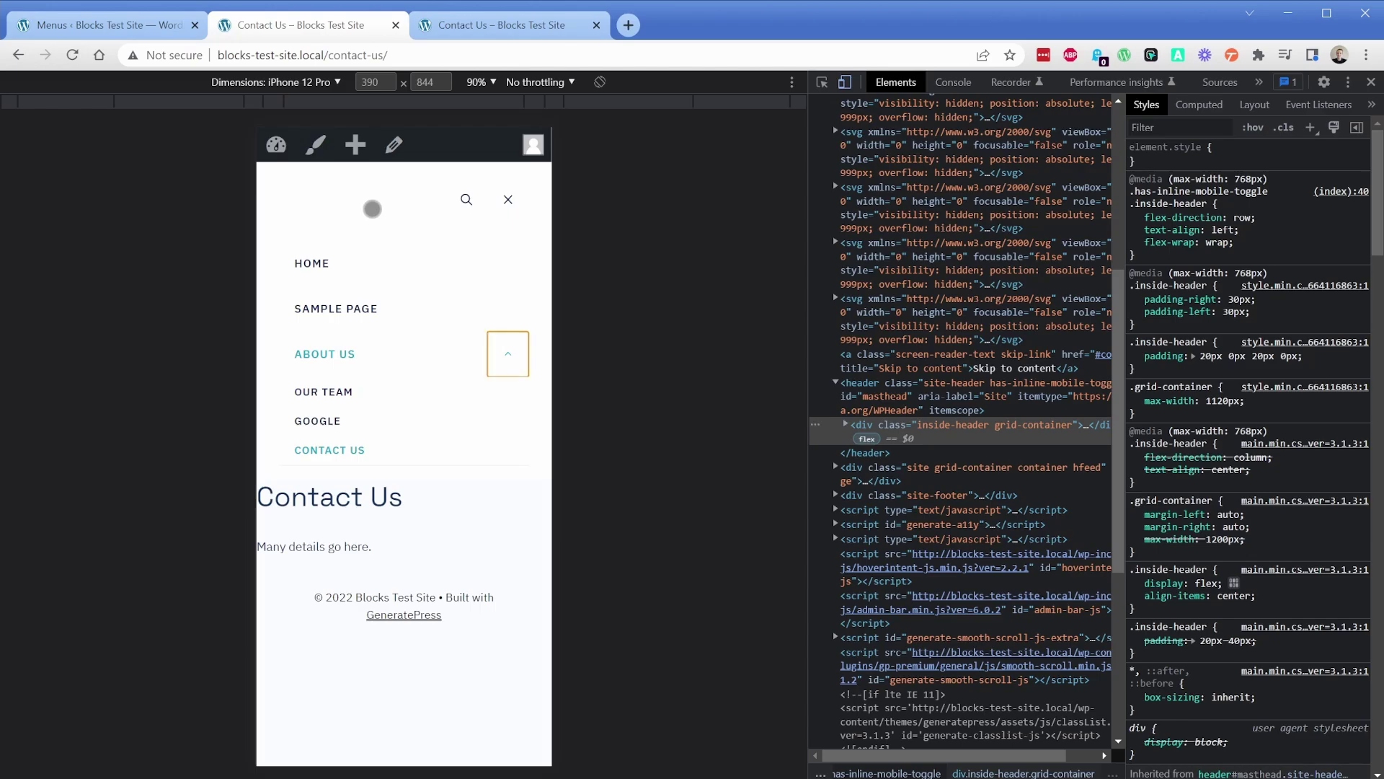
{"action": "key", "text": "shift+Tab"}
{"action": "key", "text": "shift+Tab"}
{"action": "key", "text": "shift+Tab"}
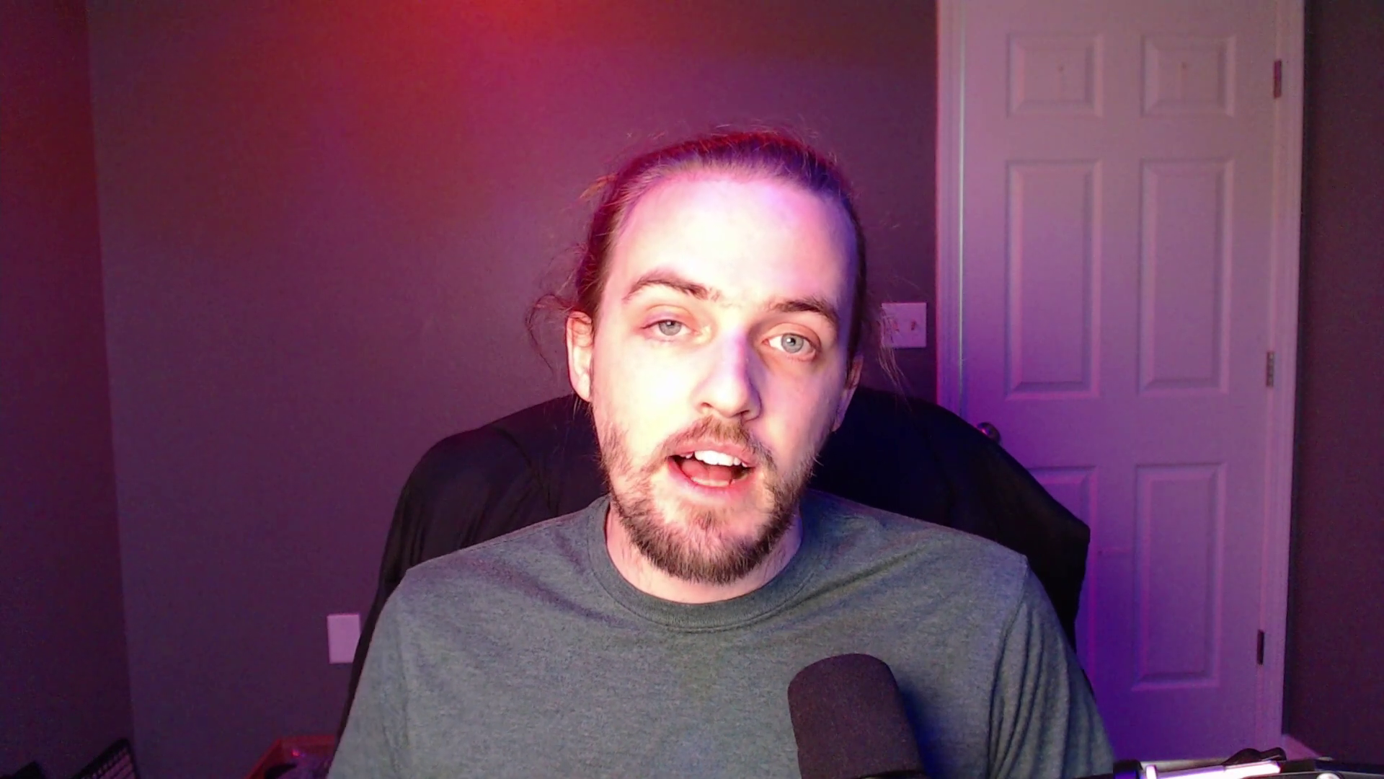